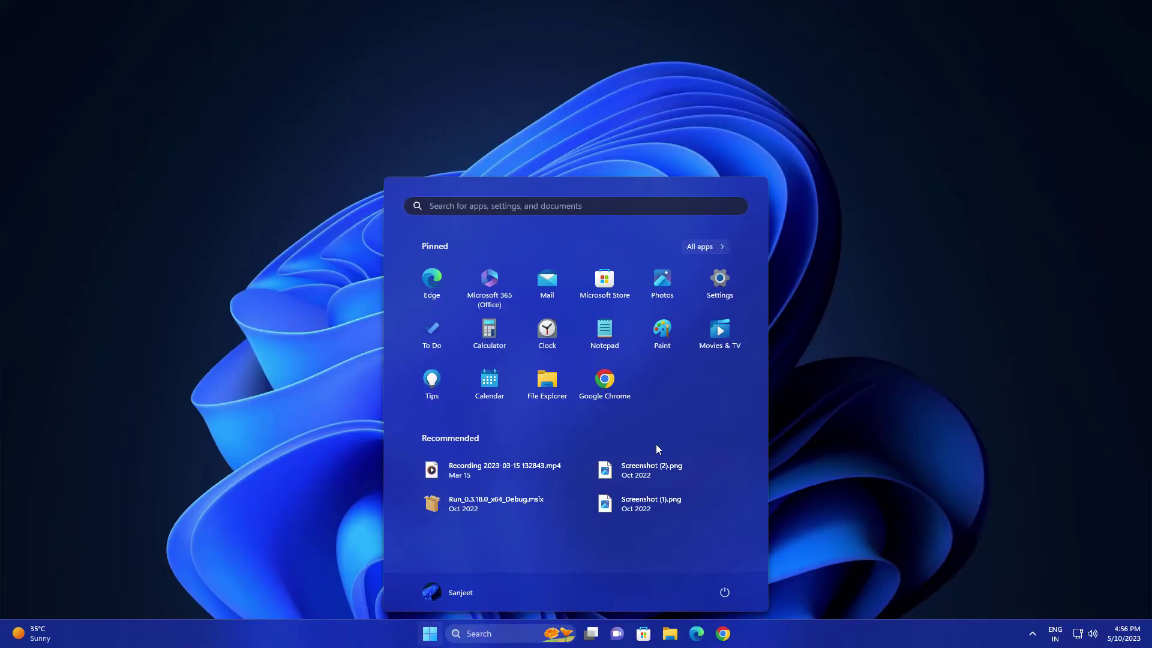
Step: Open the Windows Update settings page and show the weather and news widgets
{"action": "left_click", "coordinate": [720, 283]}
{"action": "left_click", "coordinate": [301, 451]}
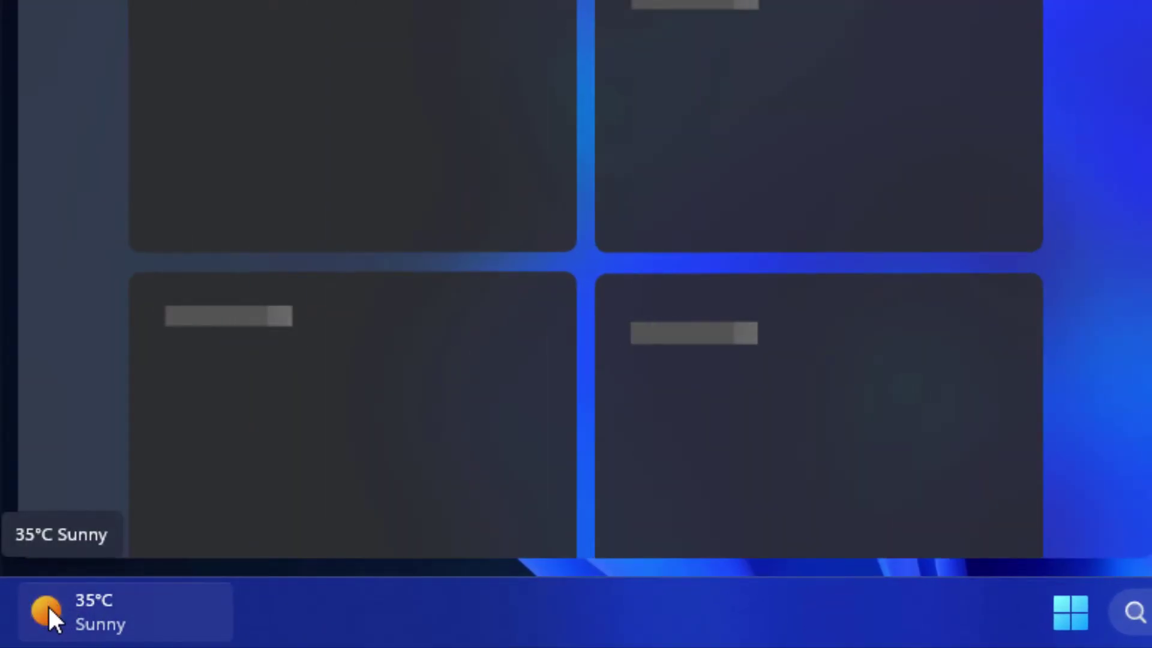
{"action": "mouse_move", "coordinate": [31, 633]}
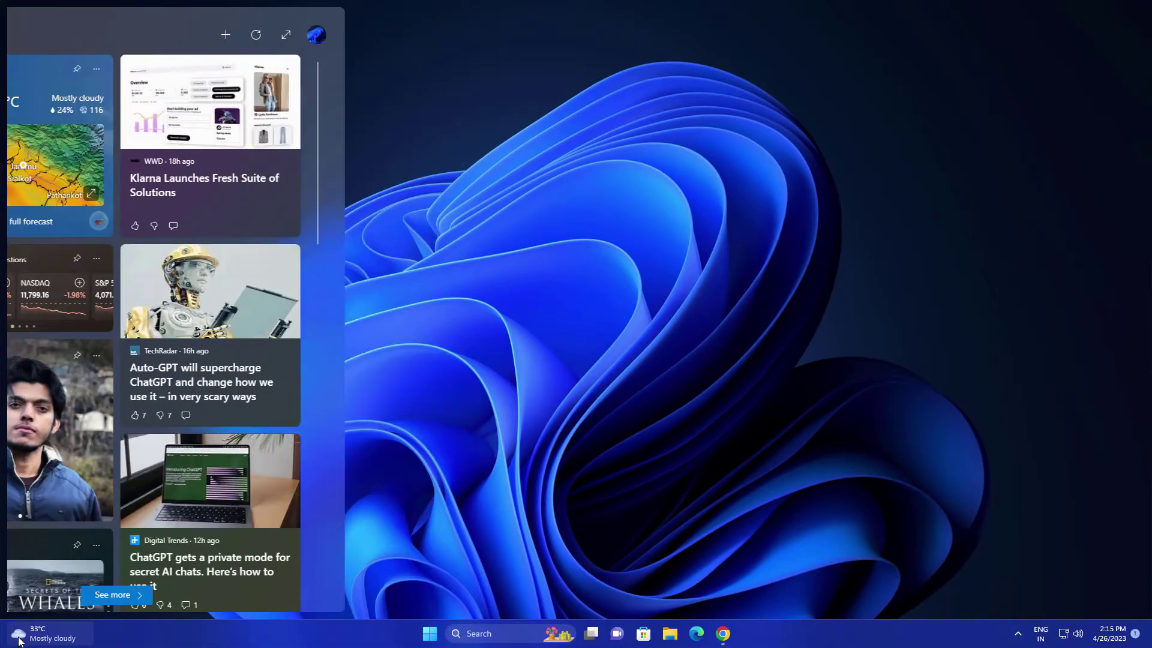
{"action": "left_click", "coordinate": [29, 638]}
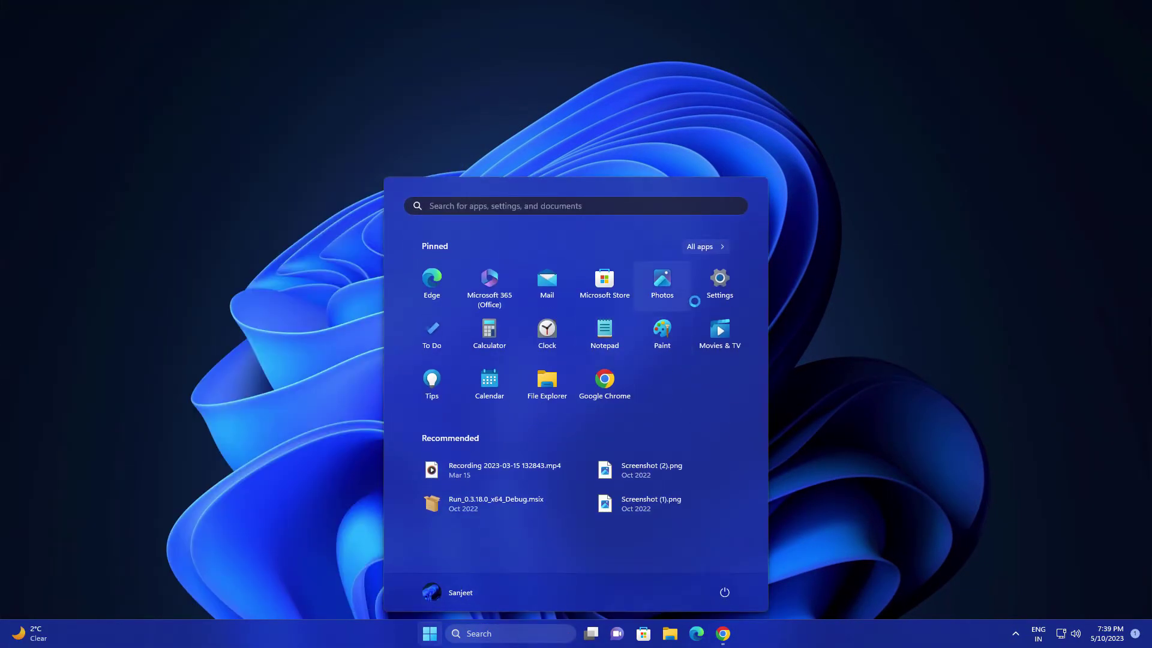
Step: Reopen Settings at Windows Update, review its options, then close the window
{"action": "left_click", "coordinate": [720, 284]}
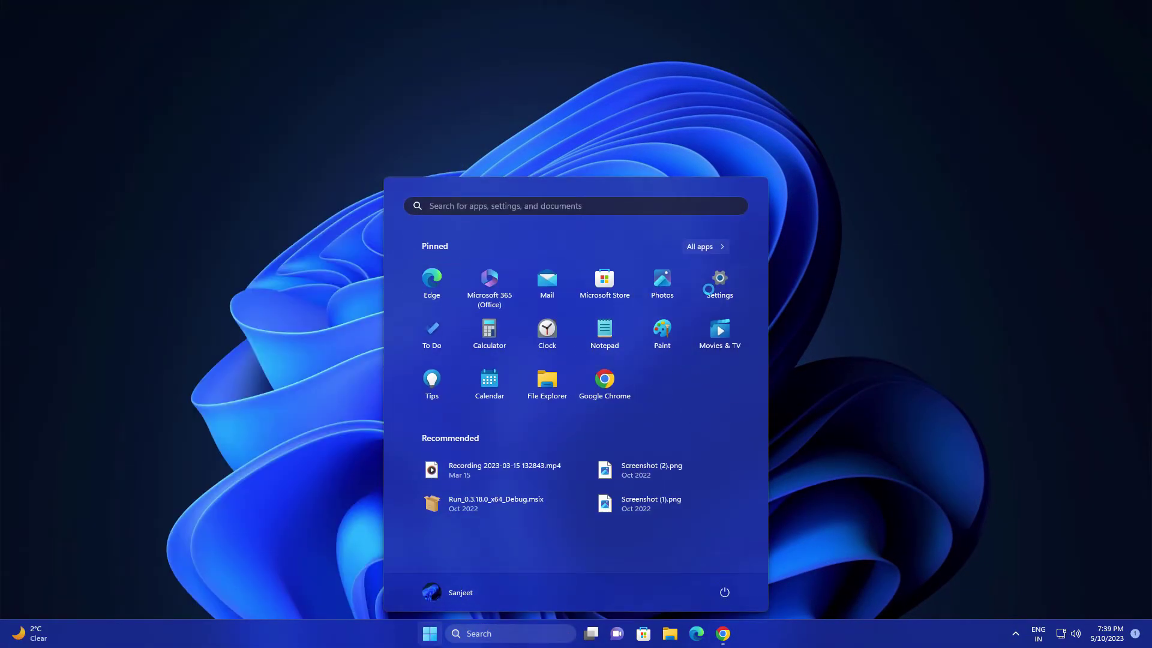
{"action": "left_click", "coordinate": [305, 441]}
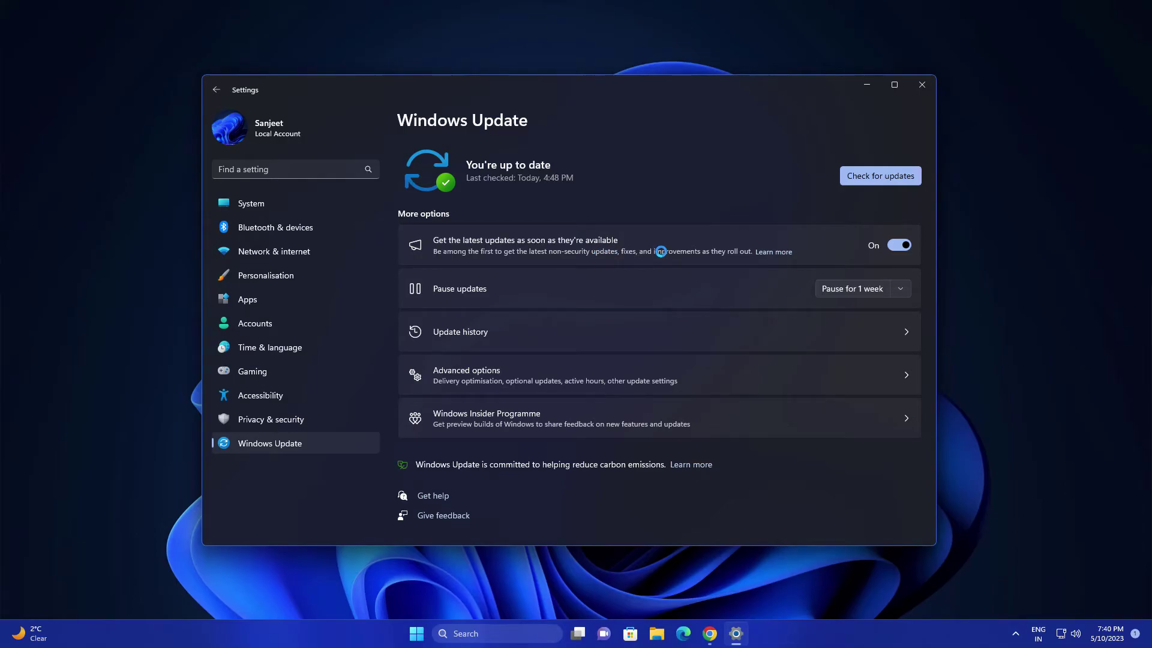
{"action": "left_click", "coordinate": [922, 85]}
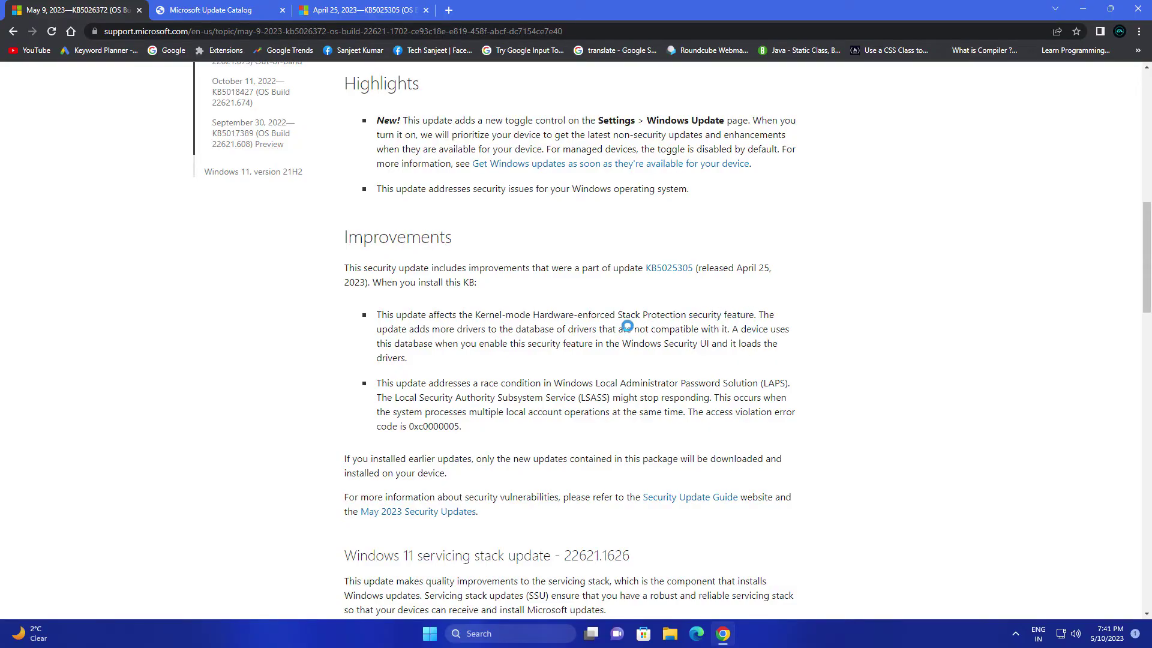
Step: Highlight the Stack Protection and LAPS improvements, then switch to the April 25 KB5025305 article
{"action": "left_click_drag", "start_coordinate": [544, 314], "coordinate": [642, 346]}
{"action": "left_click", "coordinate": [642, 347]}
{"action": "scroll", "coordinate": [569, 346], "scroll_direction": "down", "scroll_amount": 1}
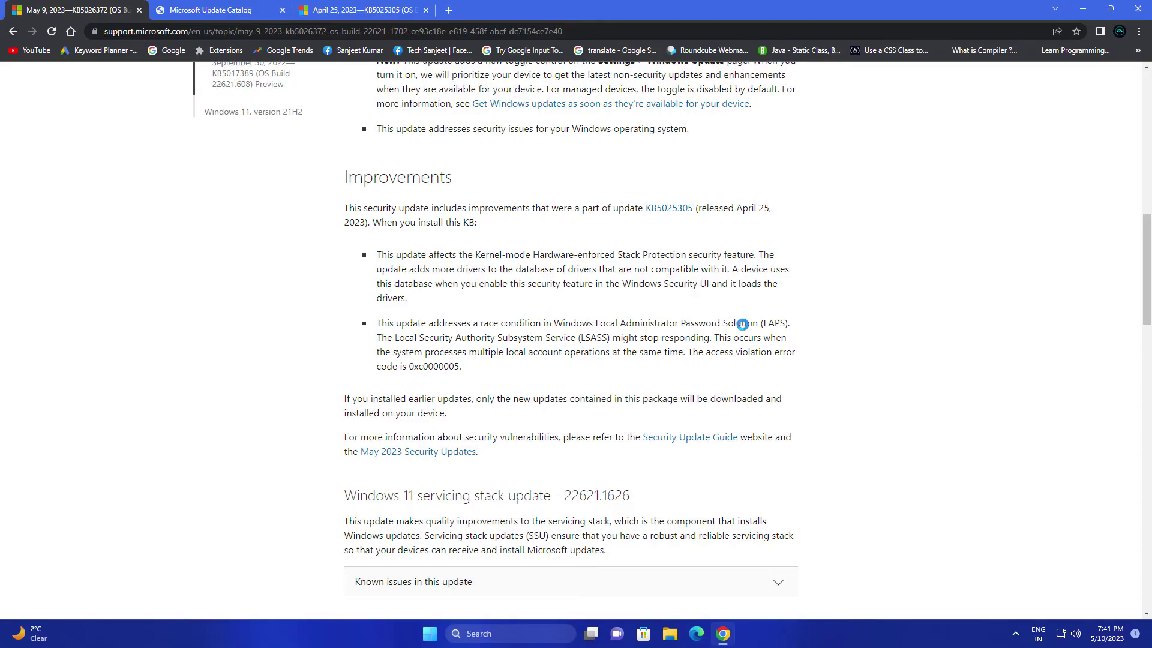
{"action": "left_click_drag", "start_coordinate": [741, 324], "coordinate": [379, 326]}
{"action": "left_click", "coordinate": [480, 363]}
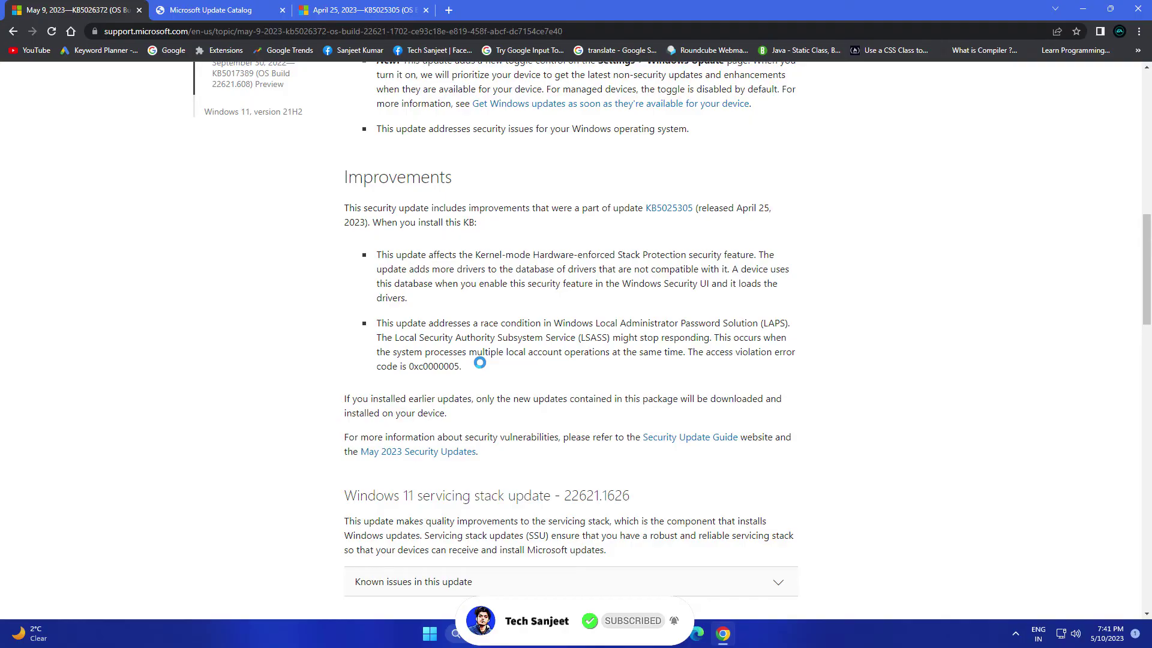
{"action": "key", "text": "ctrl+Tab"}
{"action": "scroll", "coordinate": [525, 206], "scroll_direction": "down", "scroll_amount": 4}
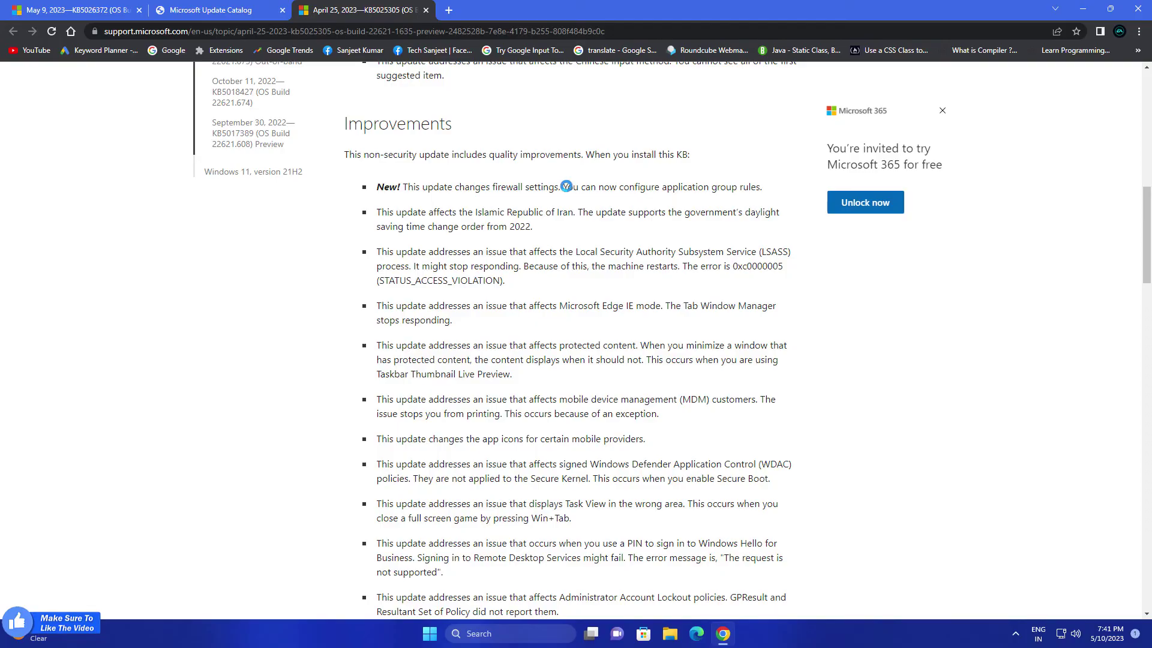
{"action": "scroll", "coordinate": [831, 370], "scroll_direction": "down", "scroll_amount": 2}
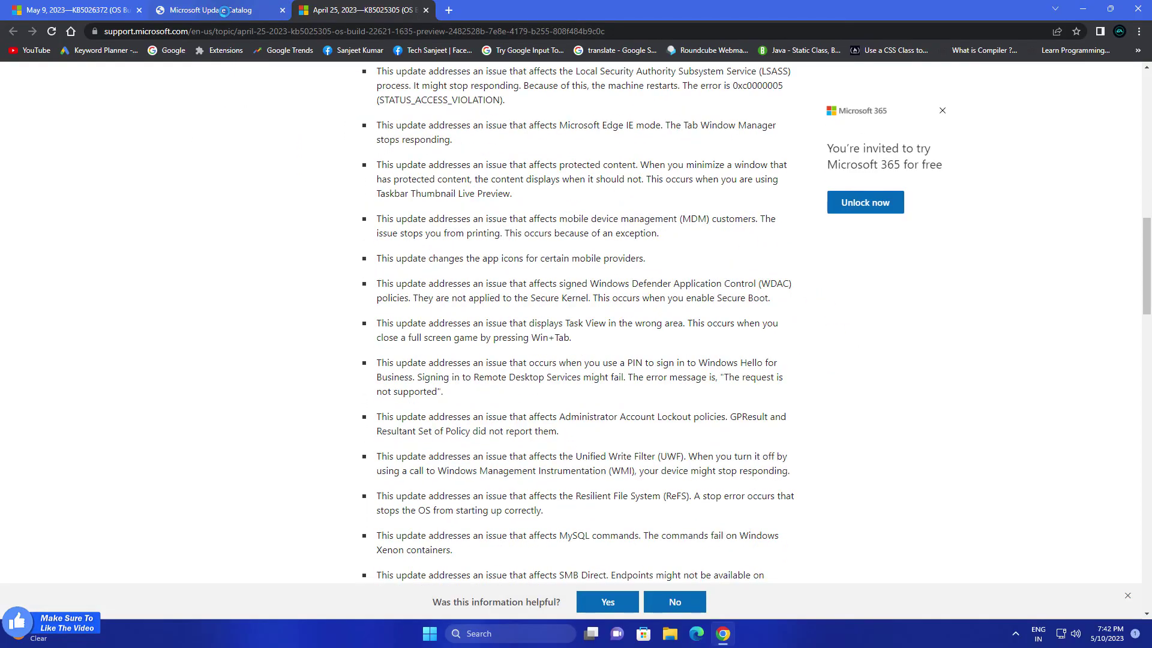
Step: Switch to the Update Catalog tab showing the KB5026372 x64 and arm64 results
{"action": "left_click", "coordinate": [223, 10]}
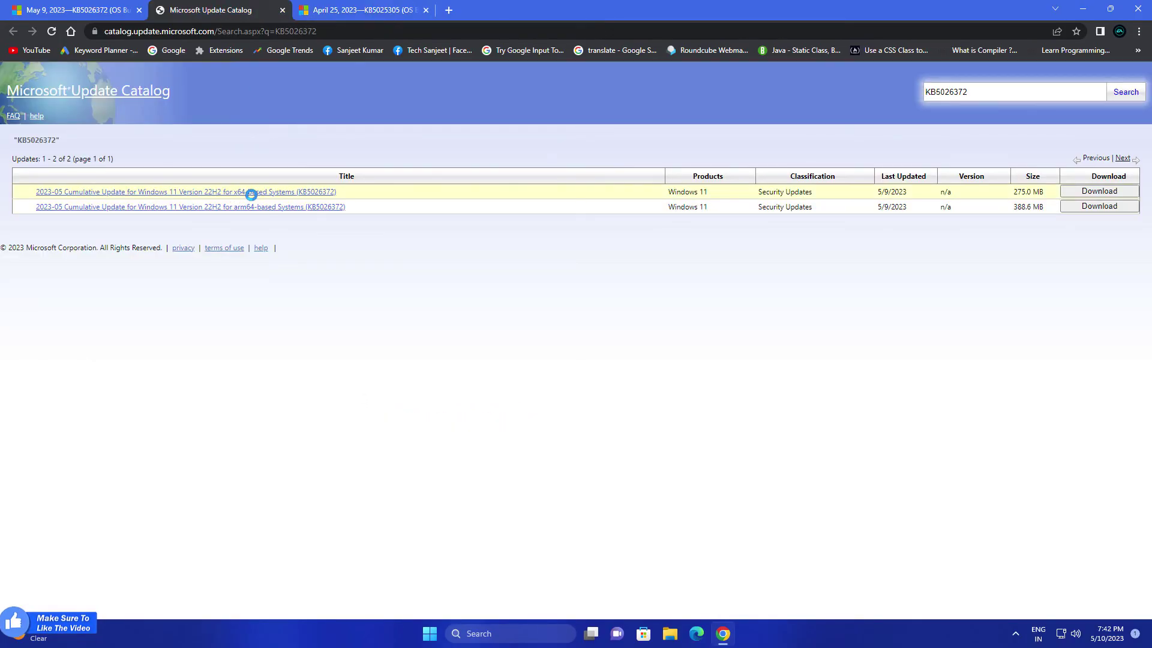